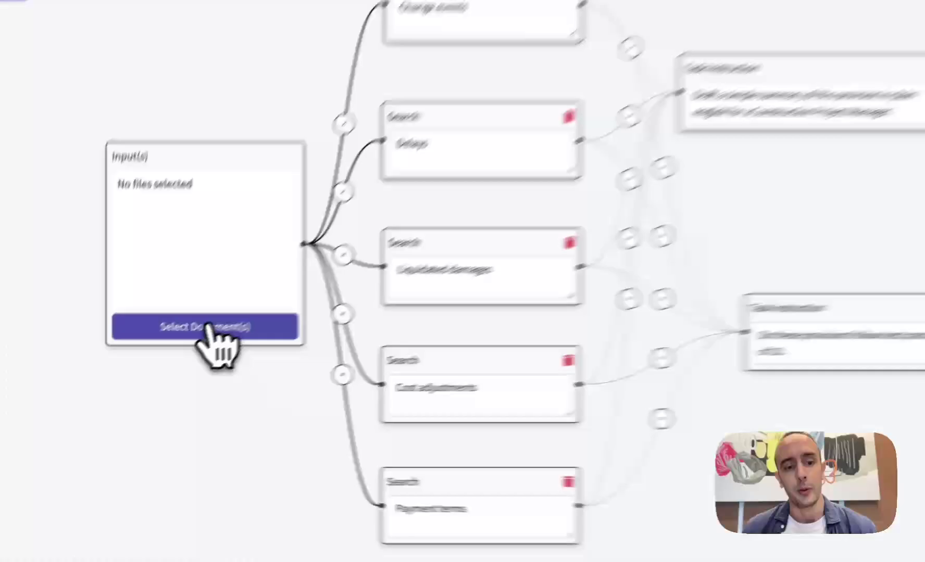
# From the Contracts tab, tick and confirm the Particular Conditions and PSSCOC PDFs as workflow inputs.
pyautogui.click(136, 375)
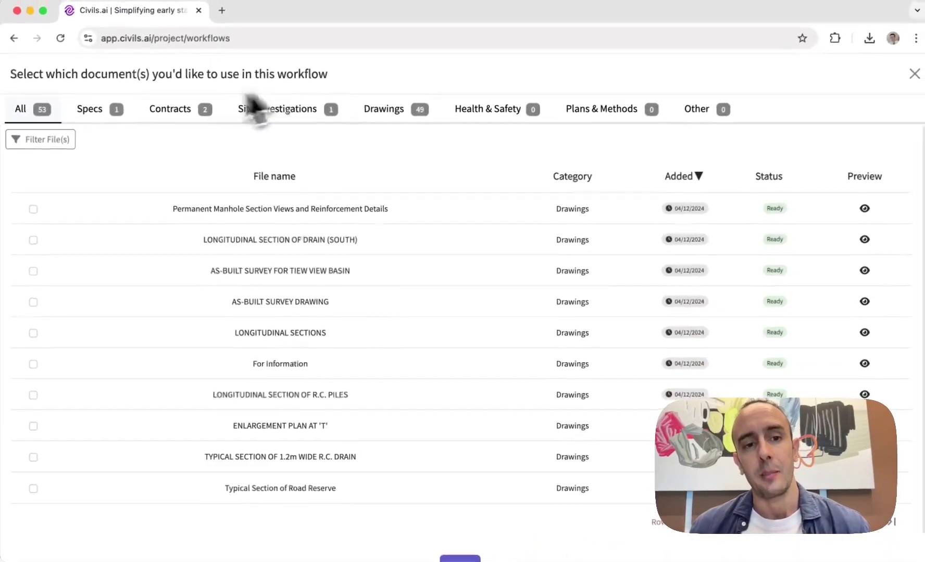
pyautogui.click(184, 97)
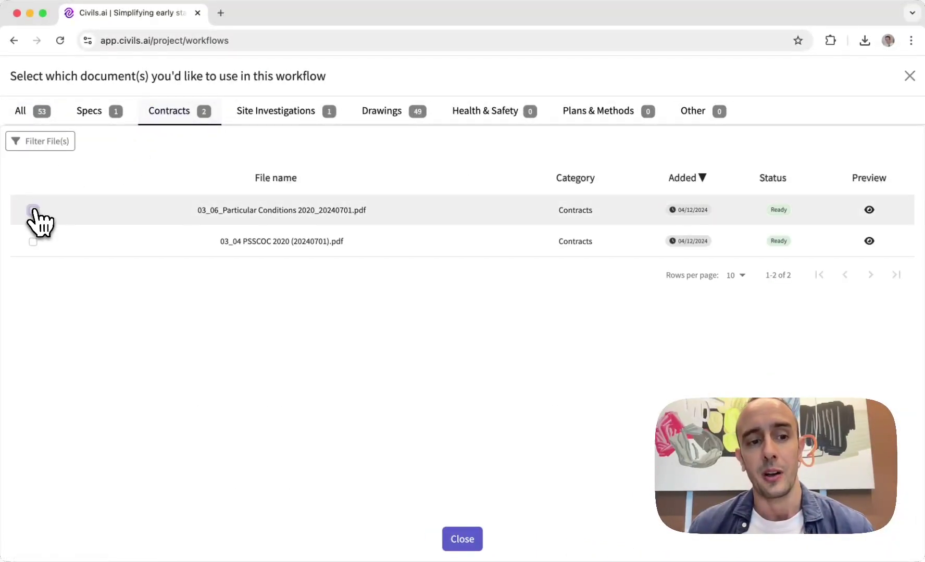
pyautogui.click(33, 210)
pyautogui.click(33, 241)
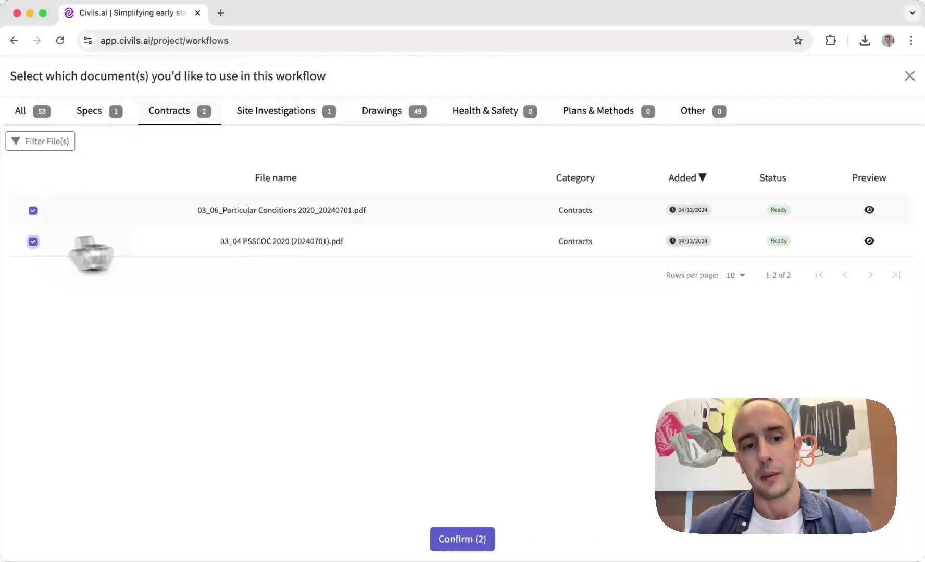
pyautogui.click(259, 212)
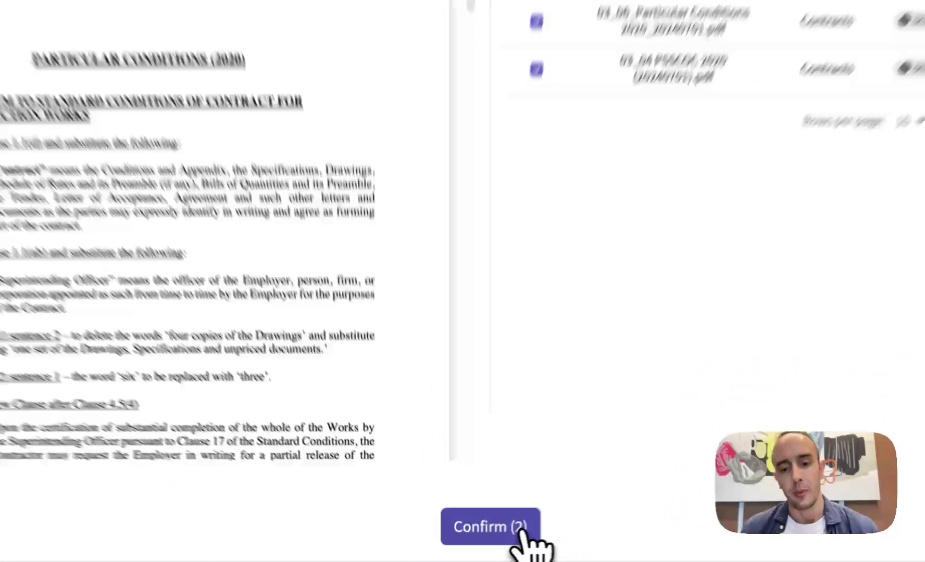
pyautogui.click(463, 539)
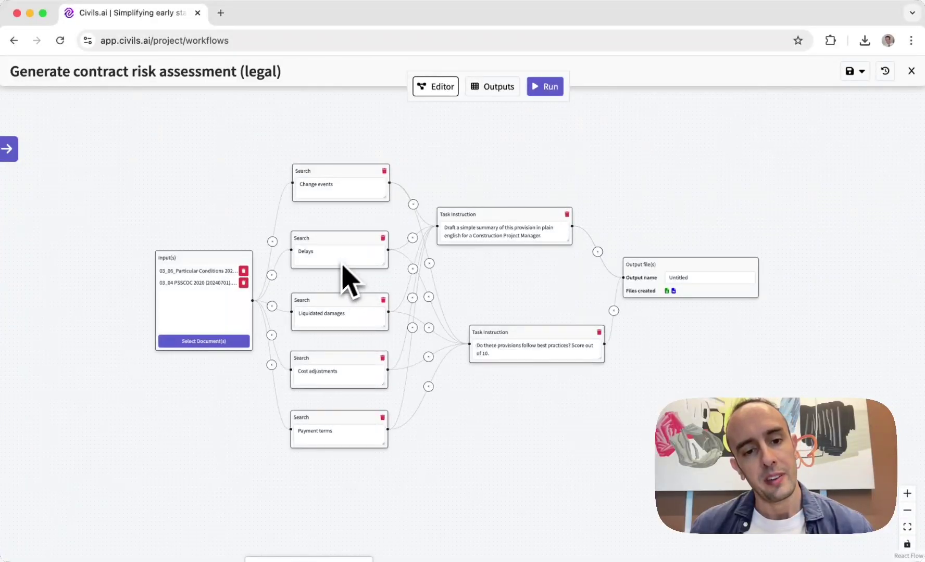
pyautogui.scroll(-2, 506, 482)
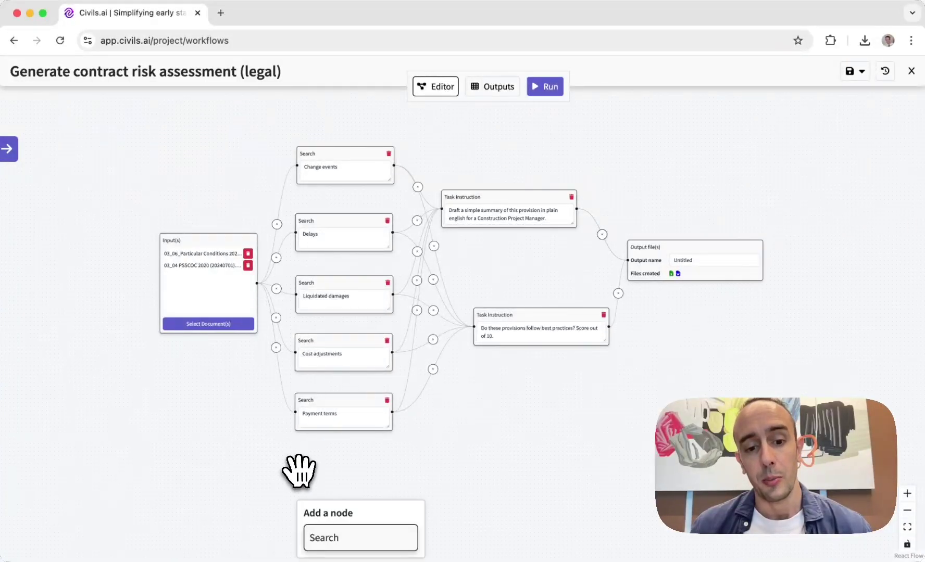
pyautogui.click(354, 542)
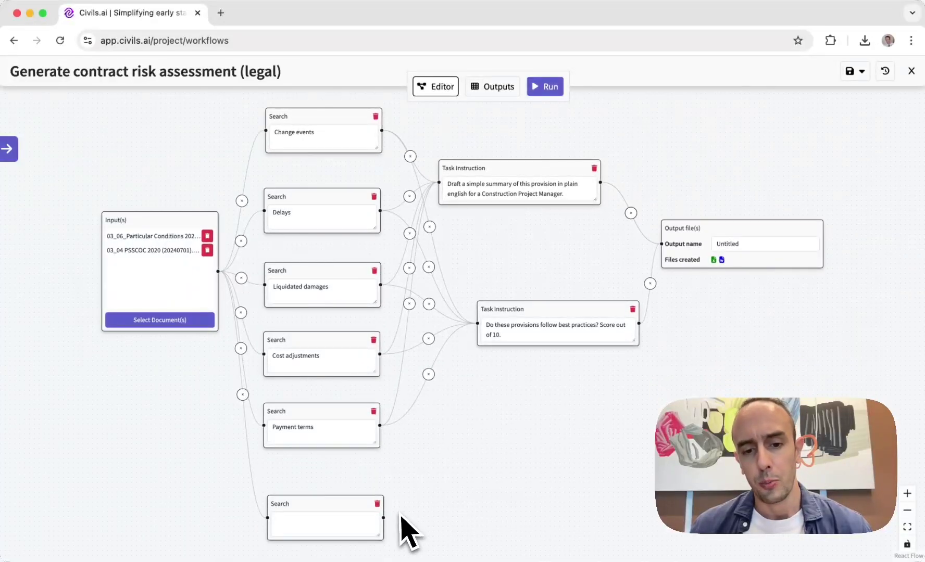
pyautogui.moveTo(384, 518); pyautogui.dragTo(484, 338)
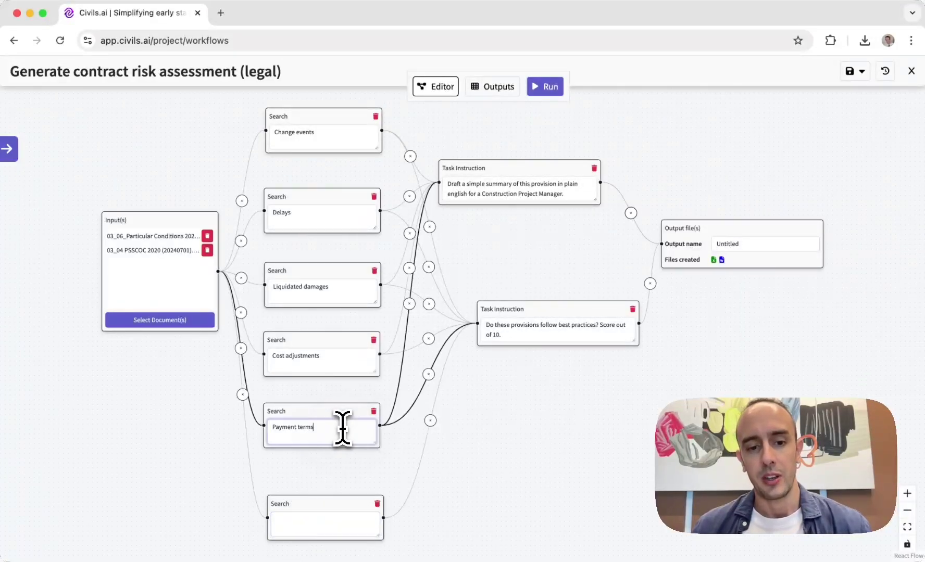
pyautogui.write('s')
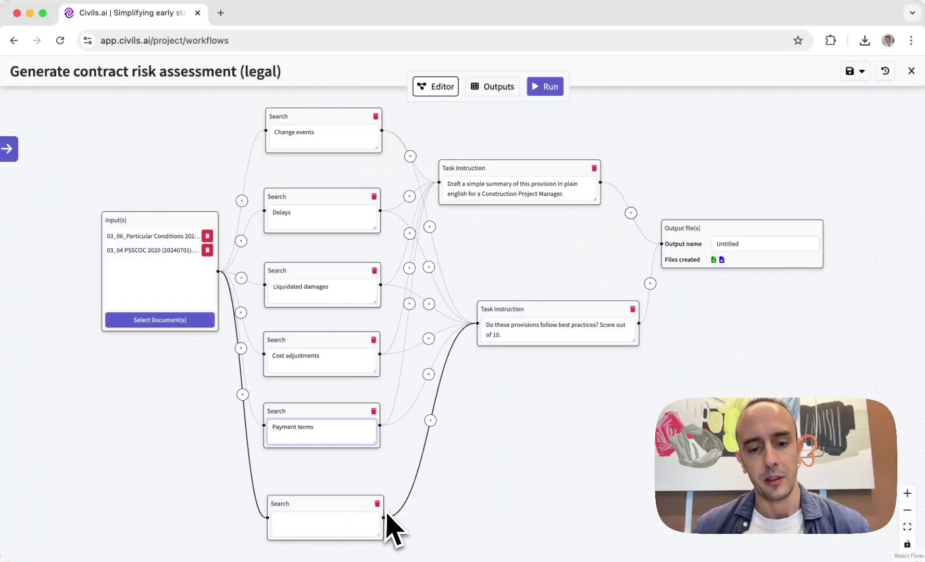
pyautogui.click(377, 503)
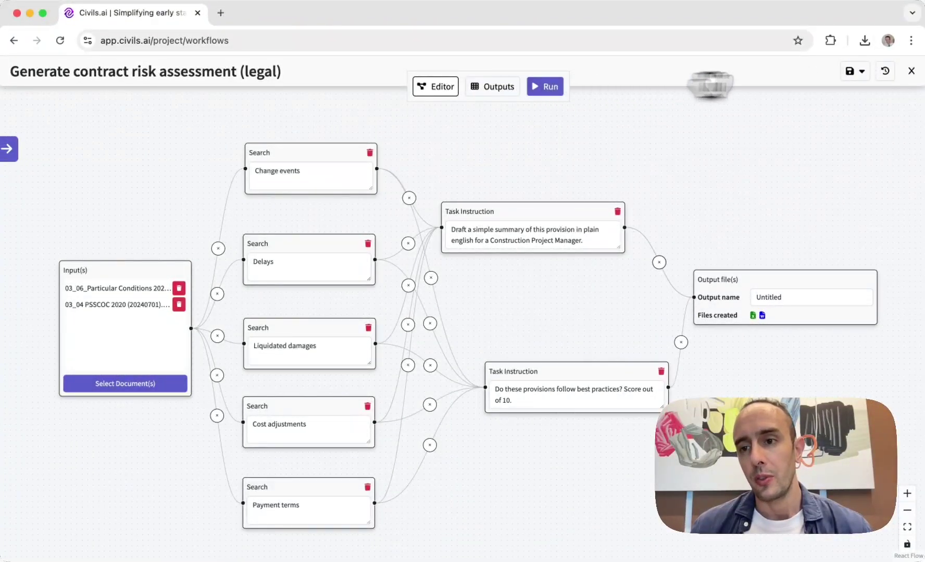
# Load a completed contract risk assessment run from history, showing Completed at 100% after 14 seconds.
pyautogui.click(885, 71)
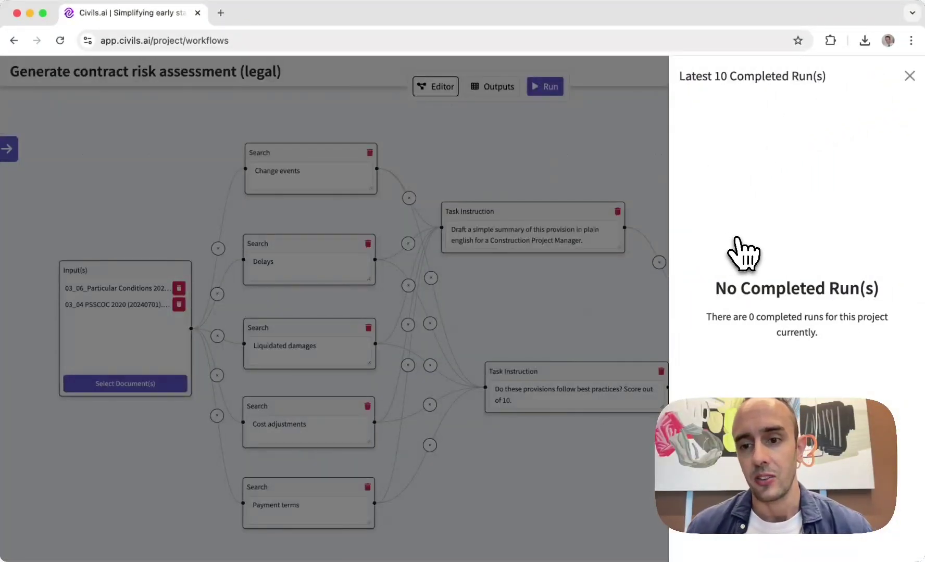
pyautogui.click(774, 284)
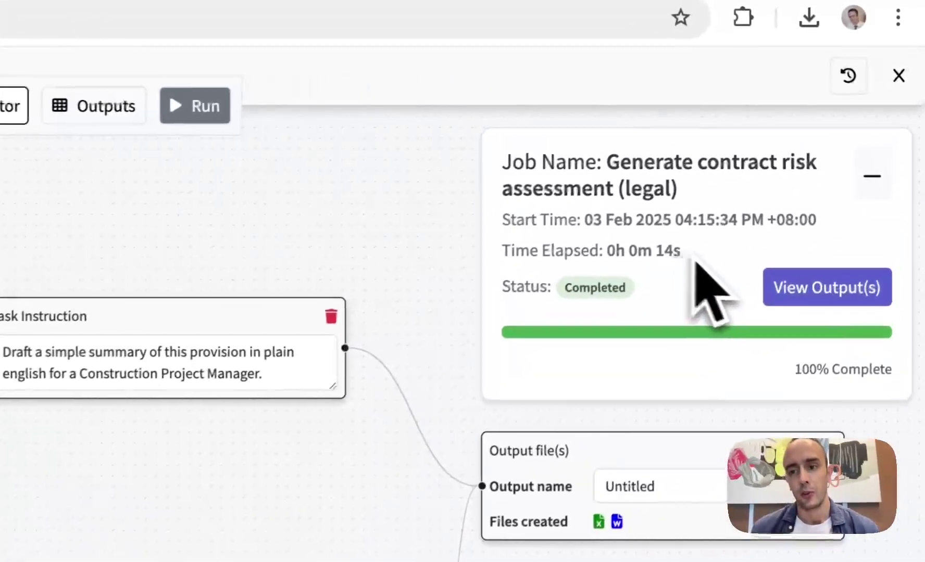
# View the run's results and read through the Change events assessment scored 9/10.
pyautogui.click(811, 292)
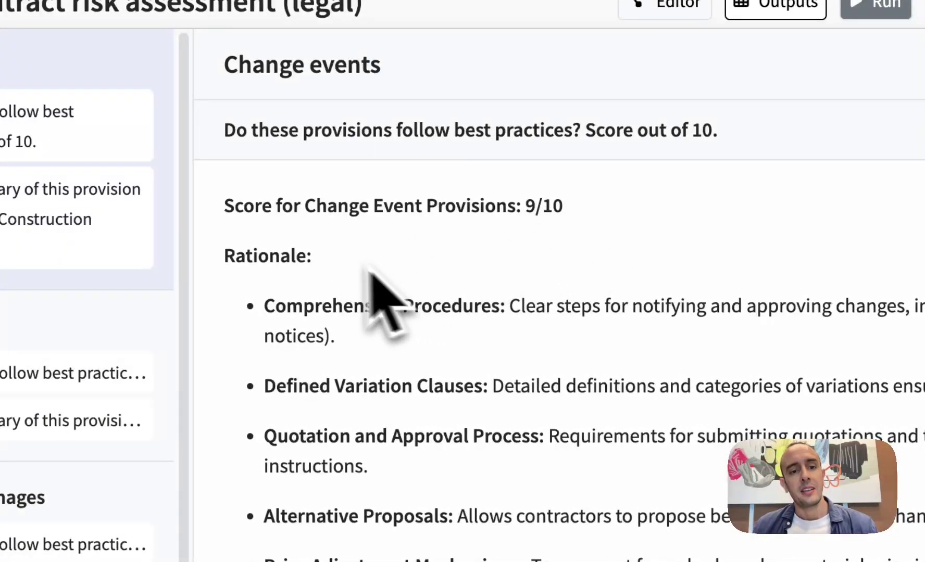
pyautogui.scroll(-3, 334, 250)
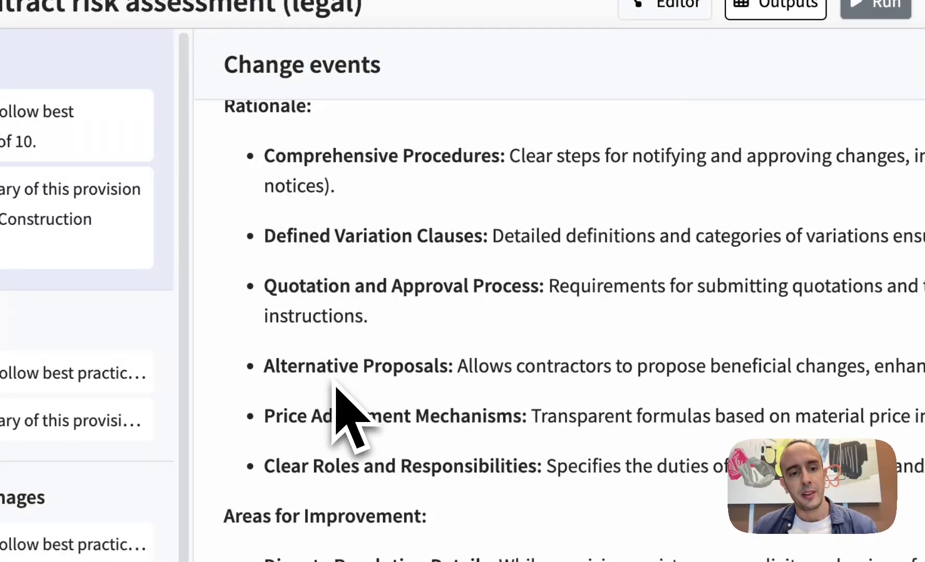
pyautogui.scroll(3, 334, 387)
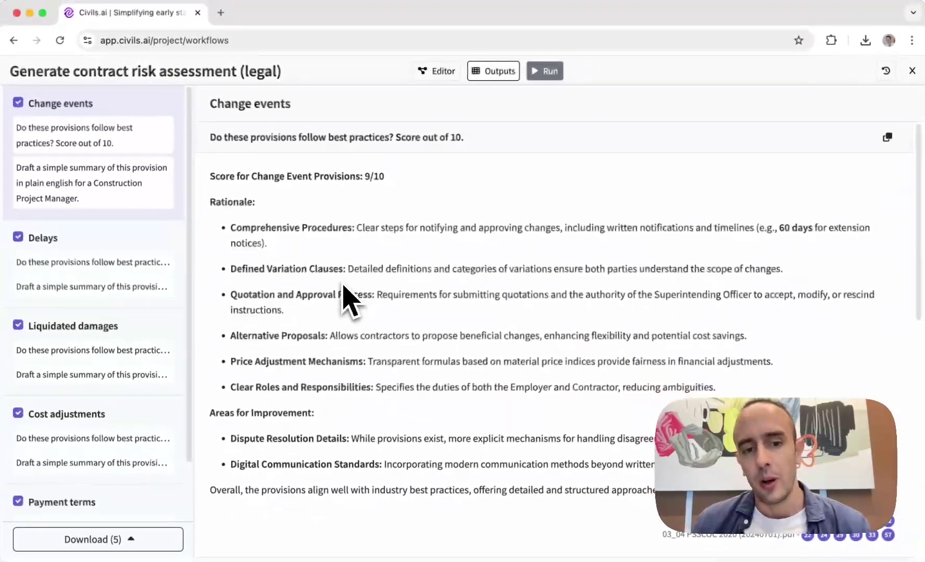
pyautogui.scroll(-2, 315, 302)
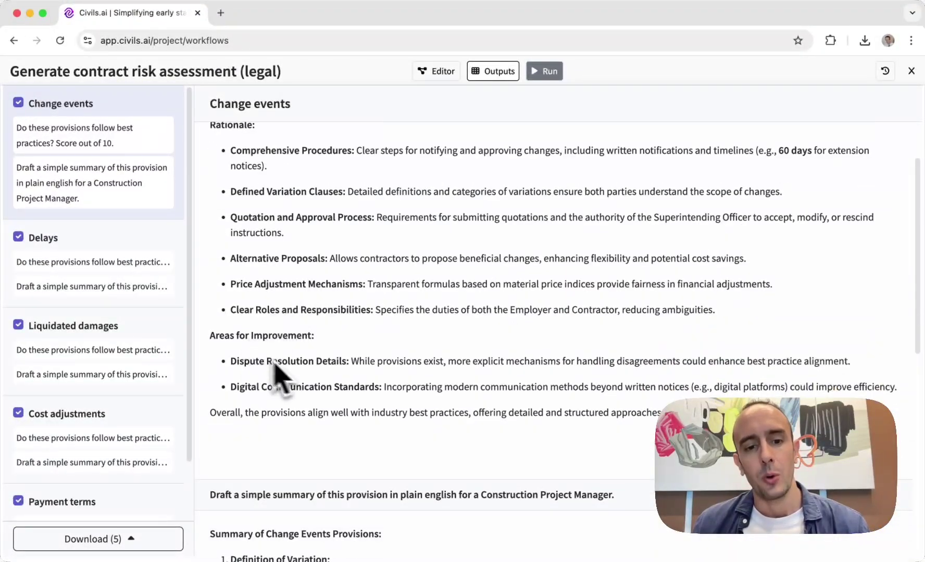
pyautogui.scroll(-4, 291, 372)
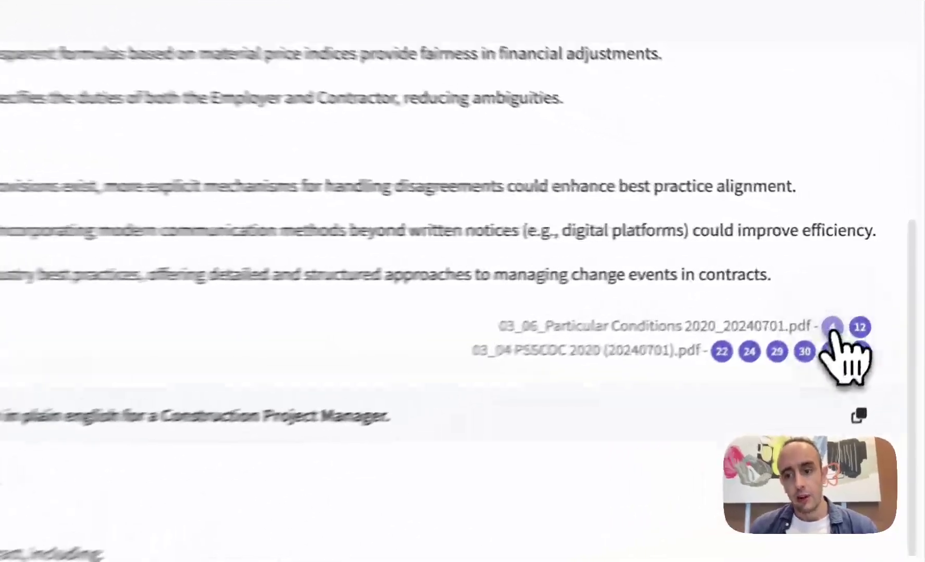
# Check cited pages 4 and 12 of Particular Conditions, then close the PDF preview.
pyautogui.click(871, 288)
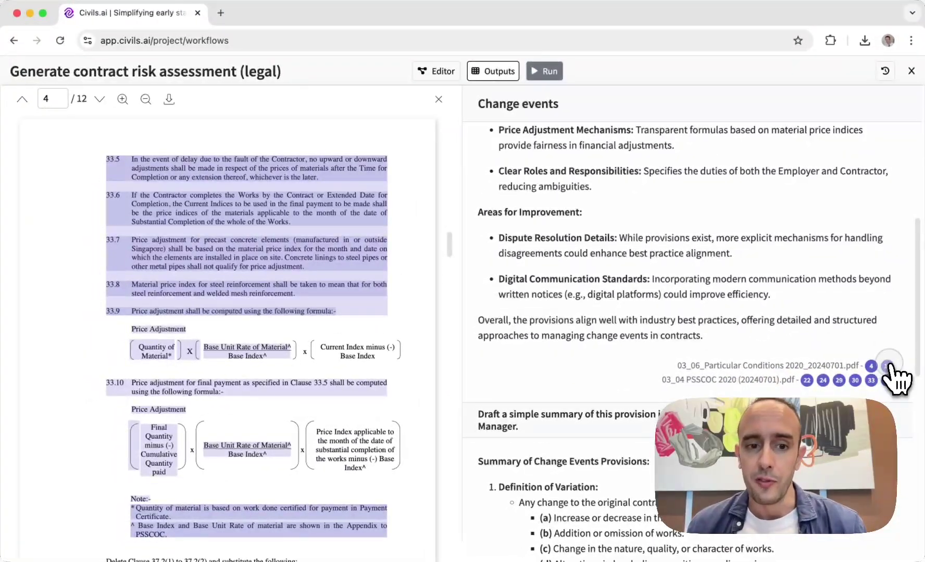
pyautogui.click(888, 366)
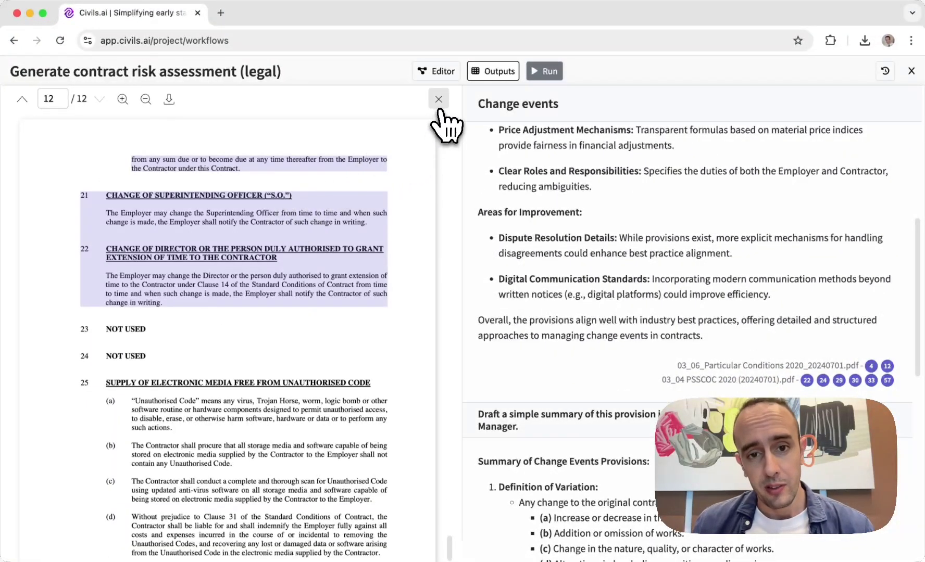
pyautogui.click(439, 99)
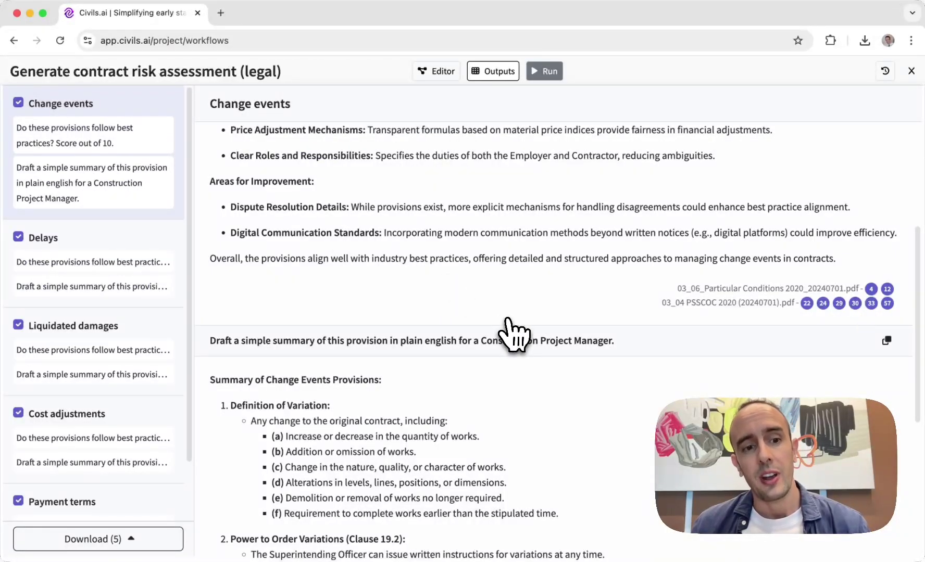
# Review the Delays (9/10), Liquidated damages (8.5/10) and Cost adjustments scores, then show the download options.
pyautogui.scroll(-8, 515, 334)
pyautogui.scroll(5, 512, 330)
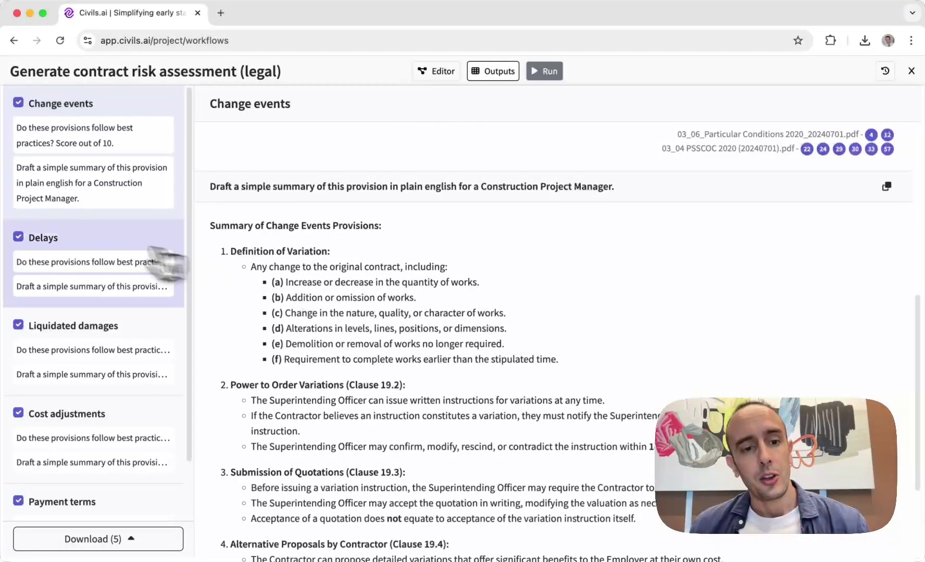
pyautogui.click(48, 234)
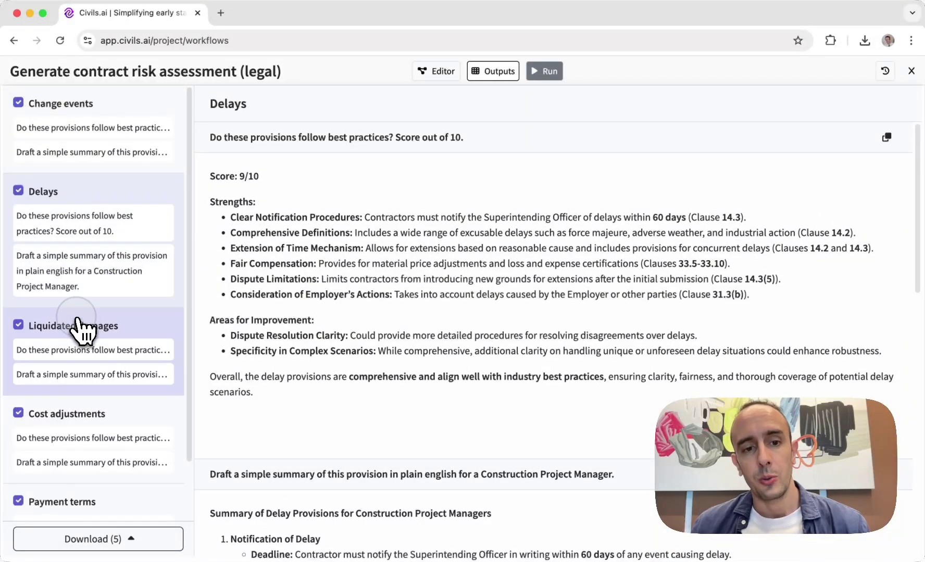
pyautogui.click(77, 319)
pyautogui.click(115, 416)
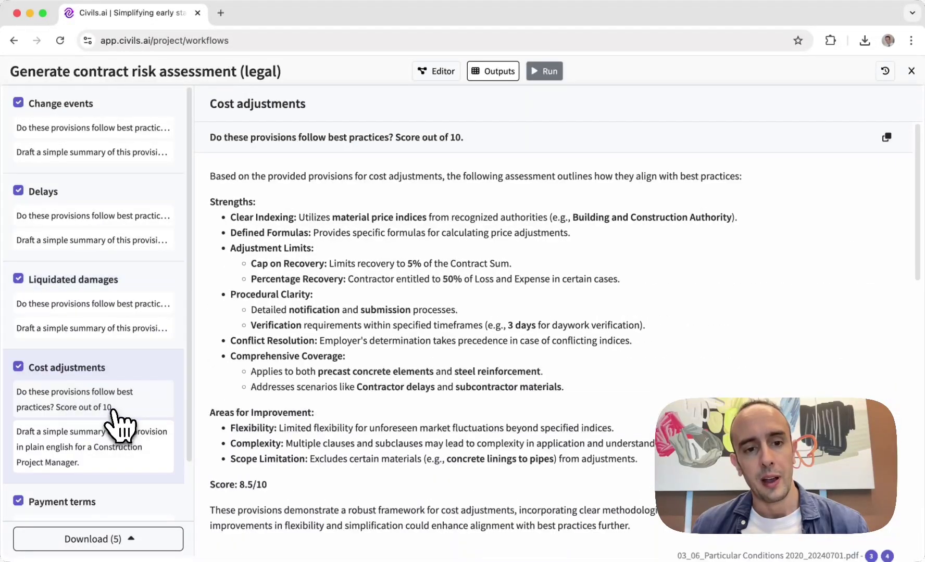
pyautogui.click(99, 322)
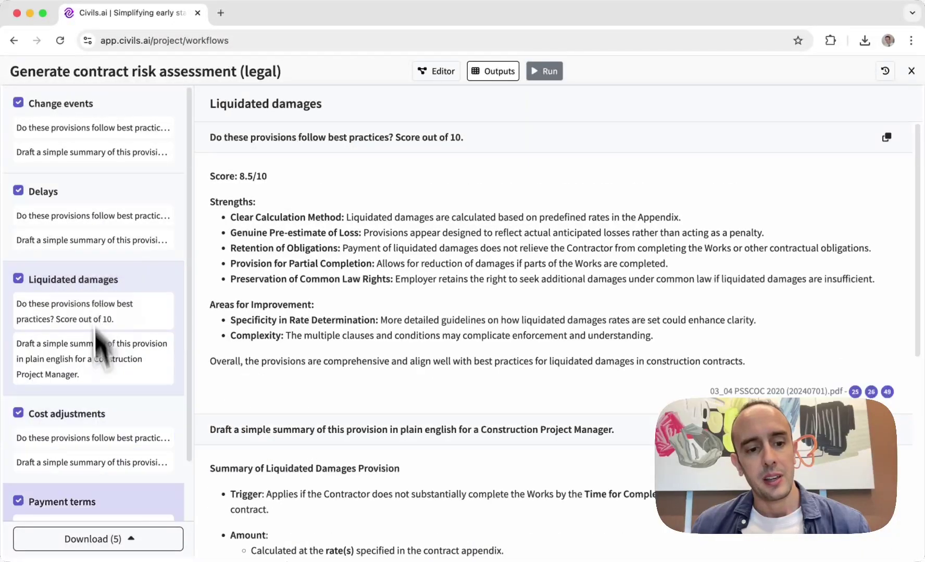
pyautogui.click(95, 539)
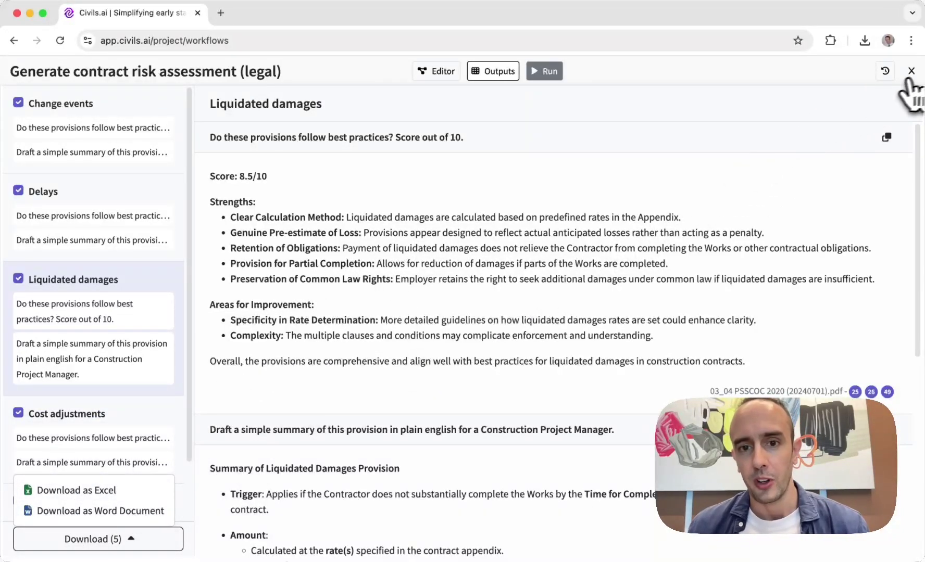
# In the Editor, load the first completed technical project risk assessment run from the Latest 10 list.
pyautogui.click(439, 72)
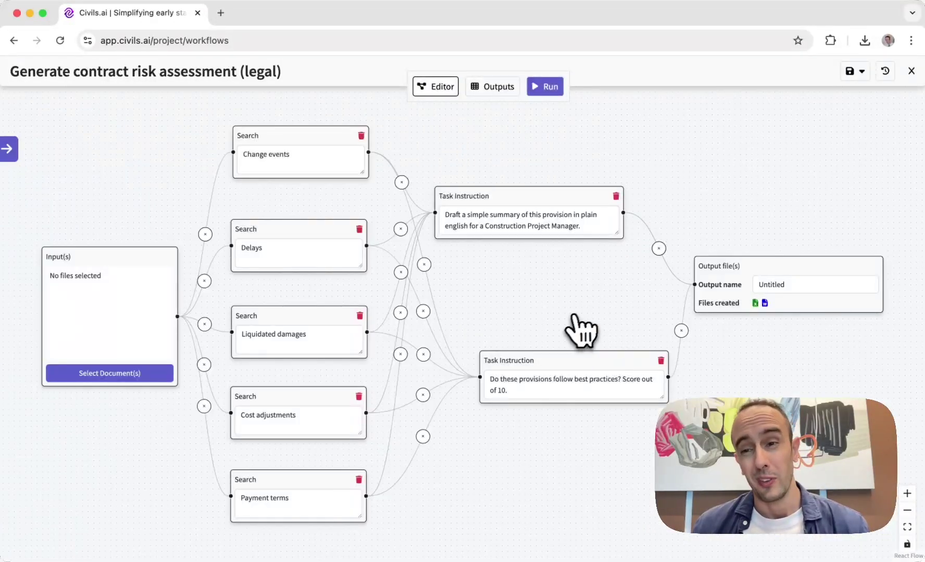
pyautogui.click(884, 71)
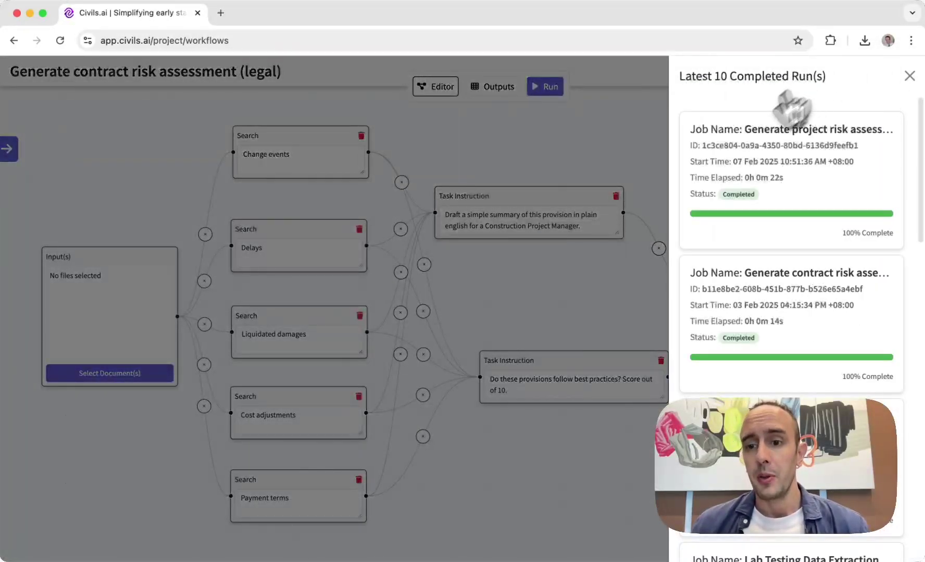
pyautogui.click(762, 150)
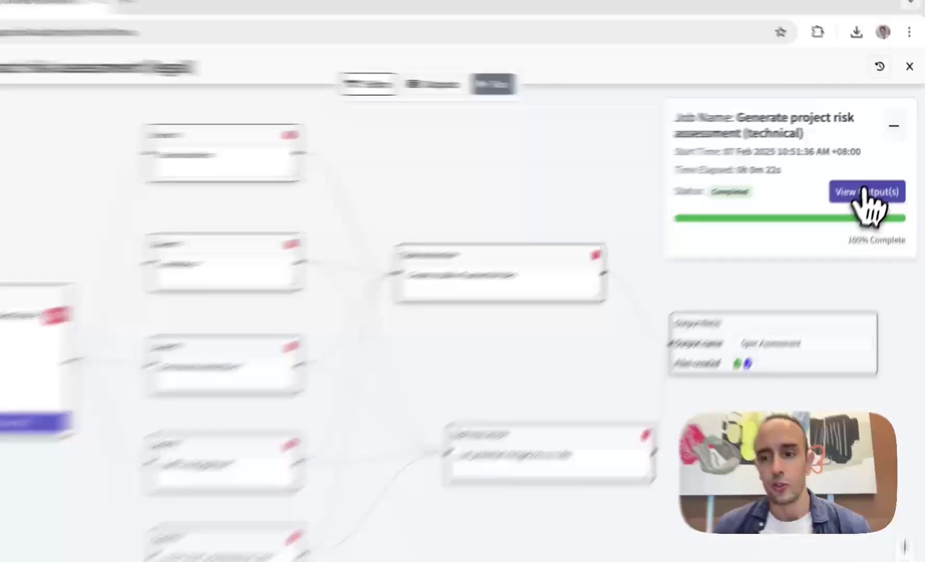
# Show the run's outputs and the Interfaces table of potential risks and mitigation measures.
pyautogui.click(874, 181)
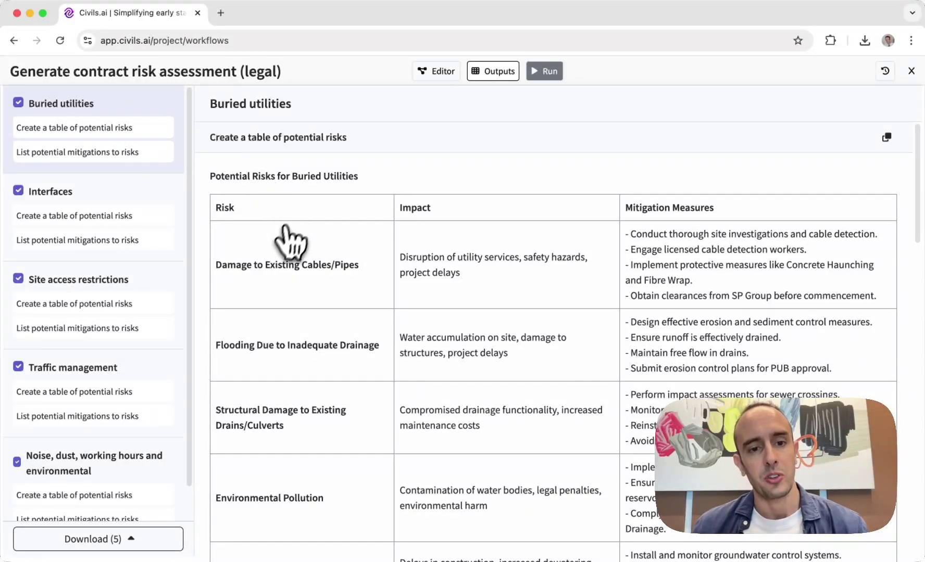
pyautogui.click(107, 196)
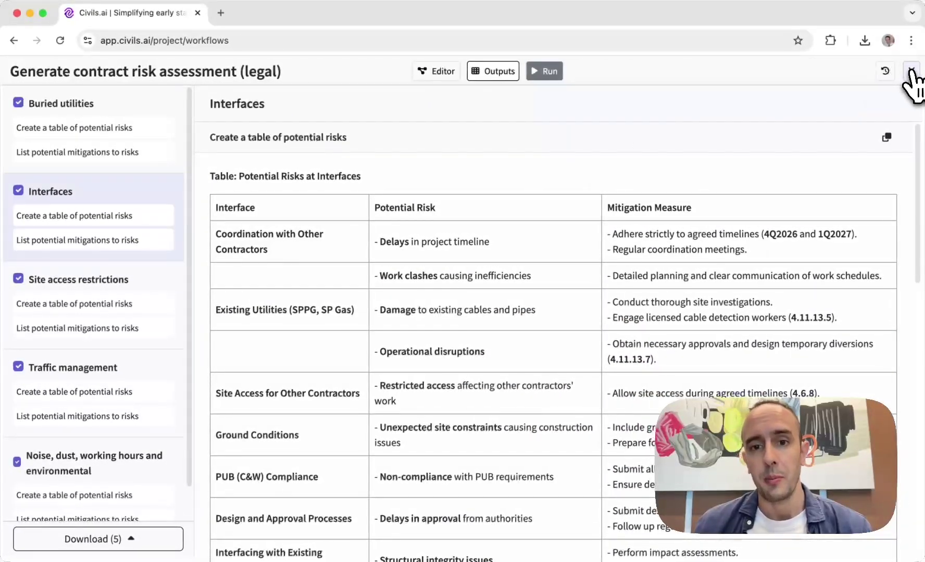
# Browse the workflow templates under All, Bidding and Site Investigation categories.
pyautogui.click(911, 72)
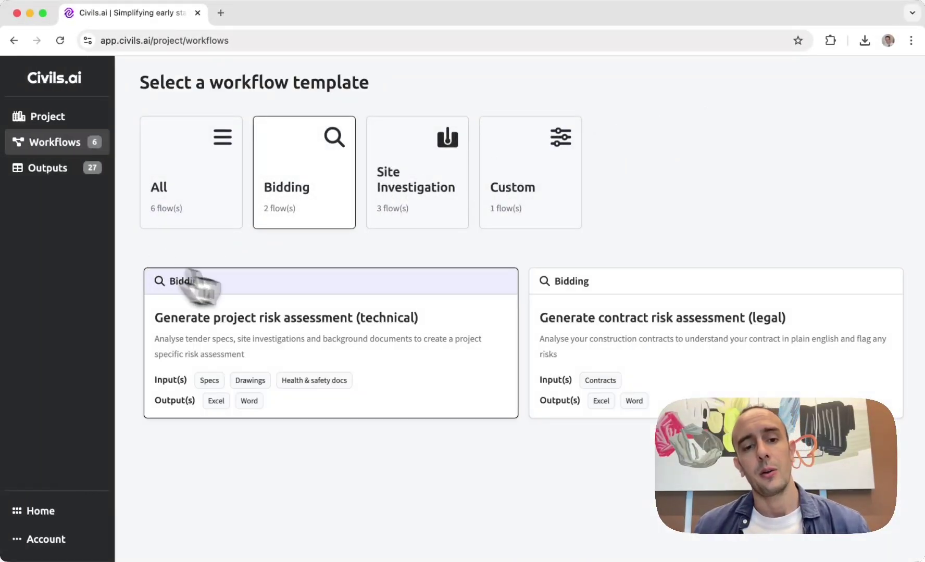
pyautogui.click(214, 199)
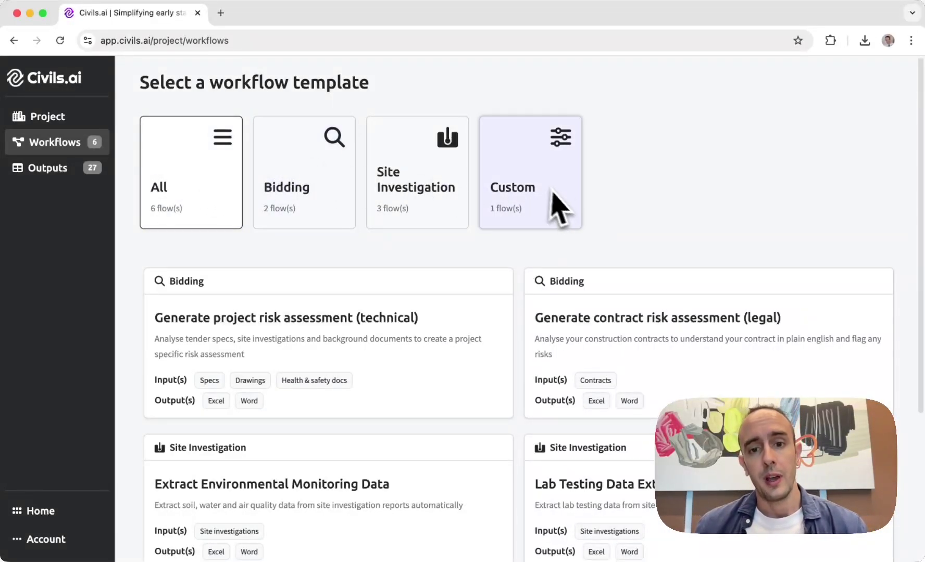
pyautogui.scroll(-3, 324, 295)
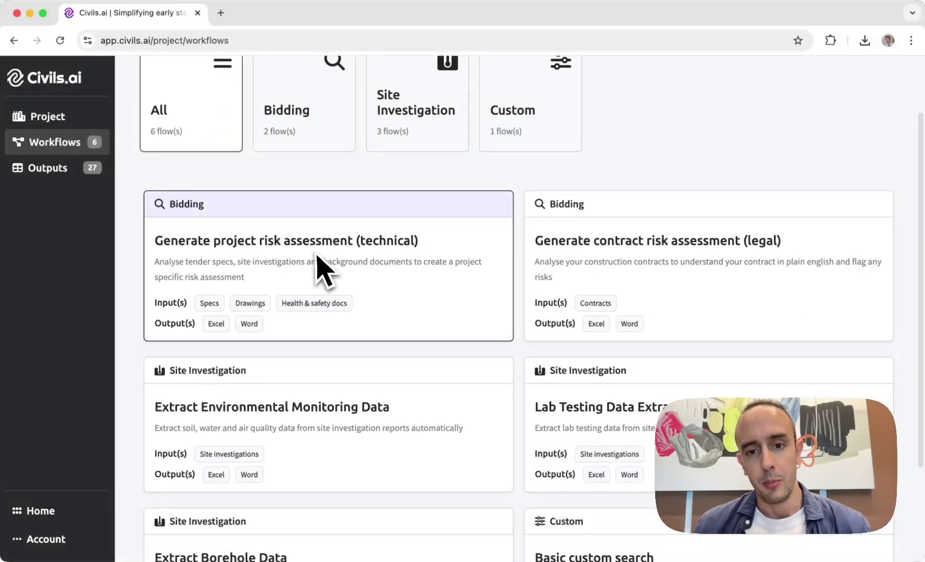
pyautogui.scroll(3, 319, 264)
pyautogui.click(289, 187)
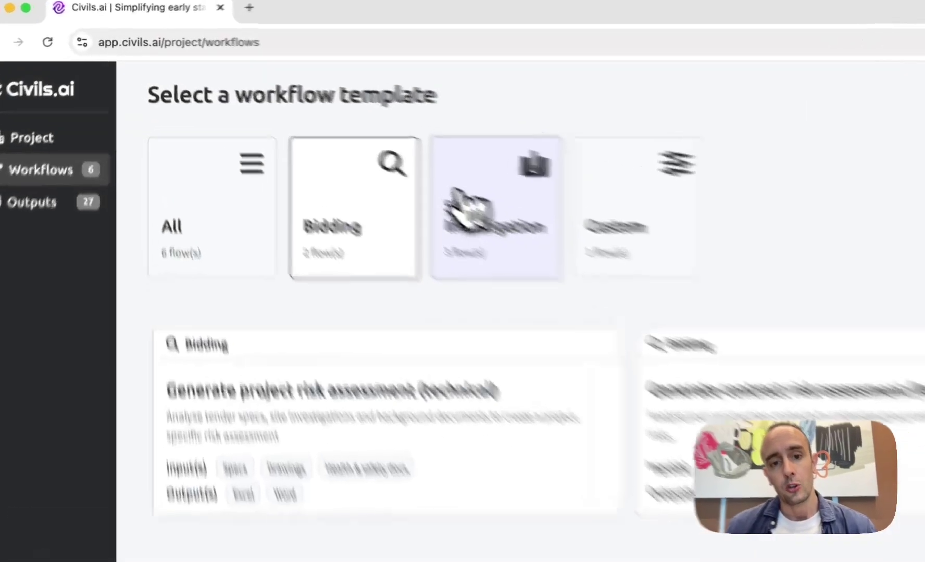
pyautogui.click(468, 208)
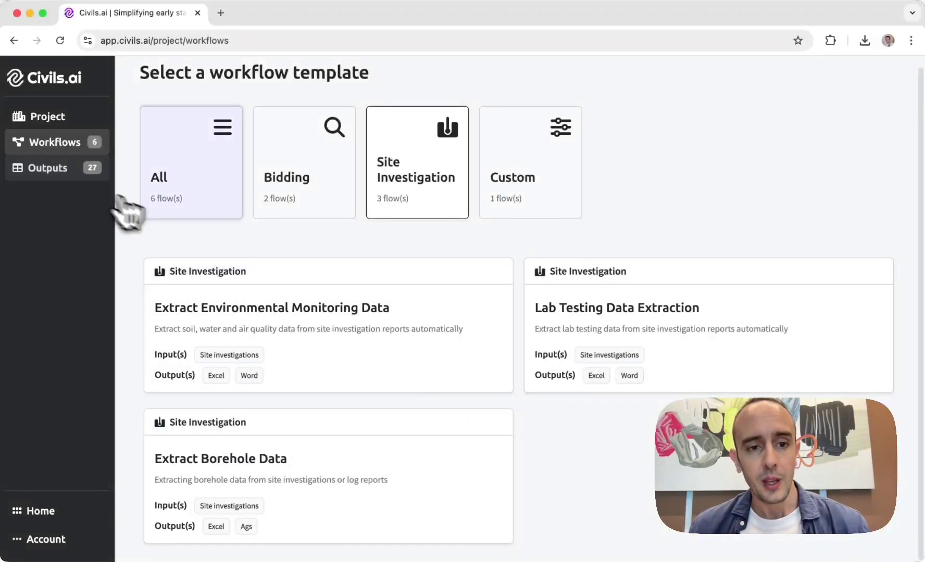
# Preview the Lab Testing Data Extraction workflow, then go to the Project overview.
pyautogui.click(582, 305)
pyautogui.click(911, 71)
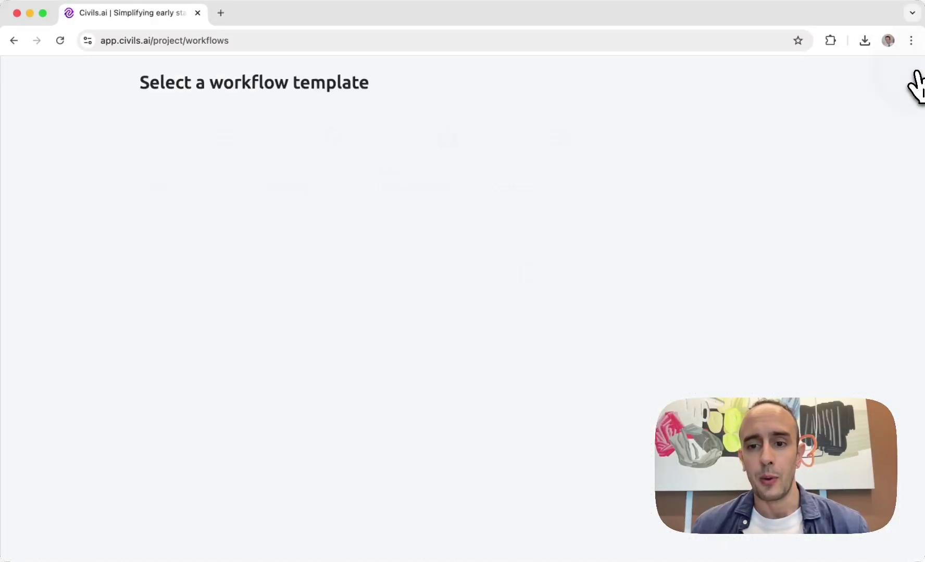
pyautogui.click(58, 116)
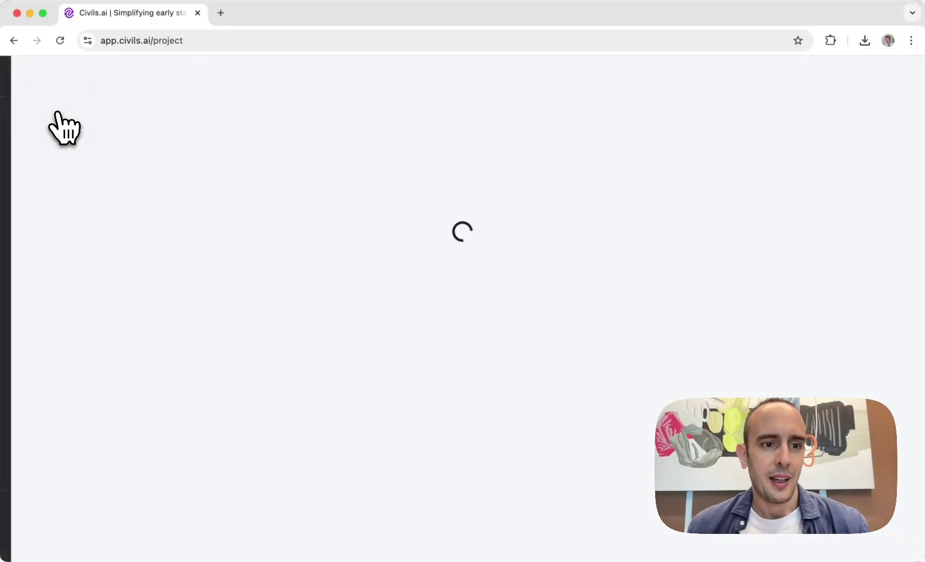